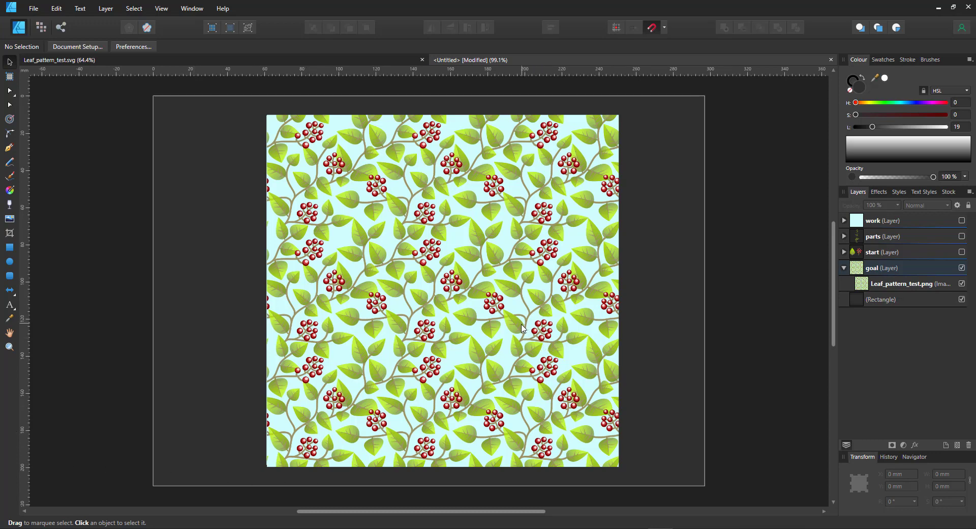
Step: Hide the goal and start layers, show the parts and work layers, and expand the work layer's contents
left_click(961, 267)
left_click(961, 252)
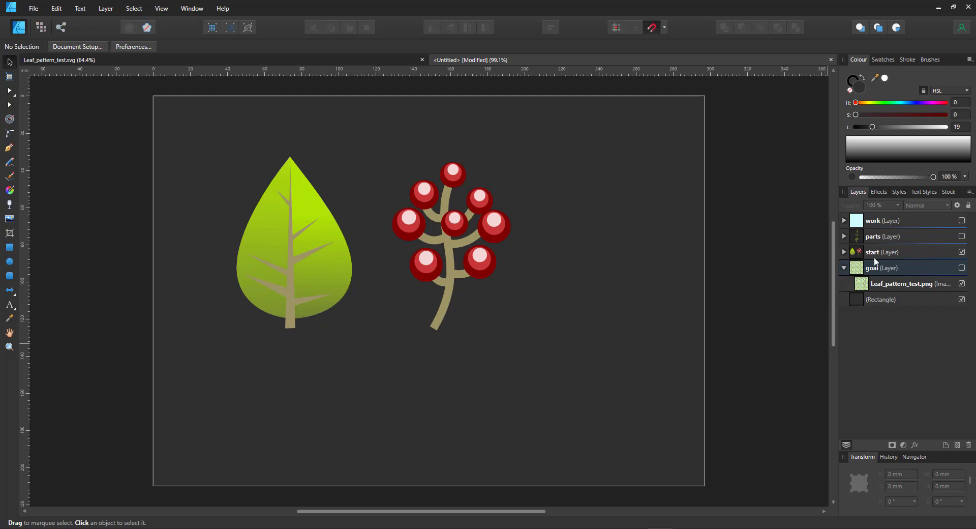
left_click(962, 236)
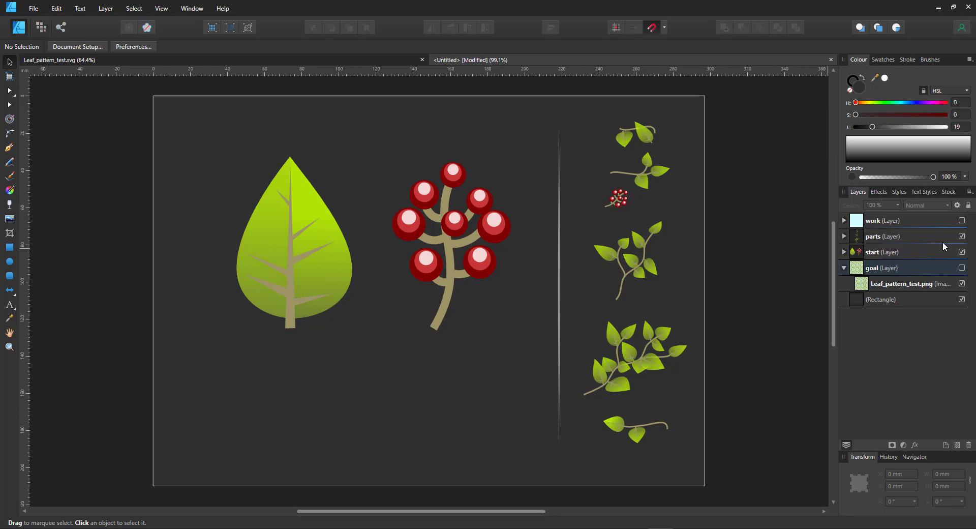
left_click(962, 252)
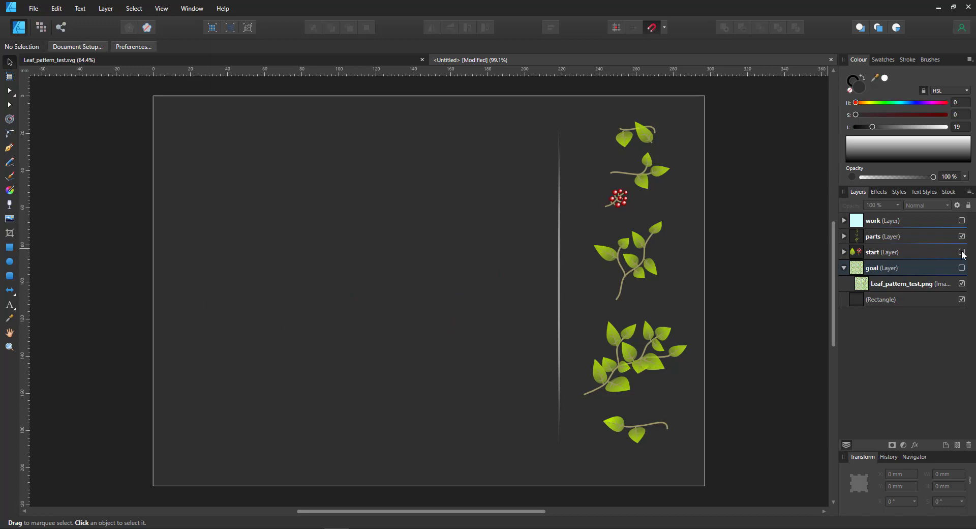
left_click(961, 221)
left_click(844, 220)
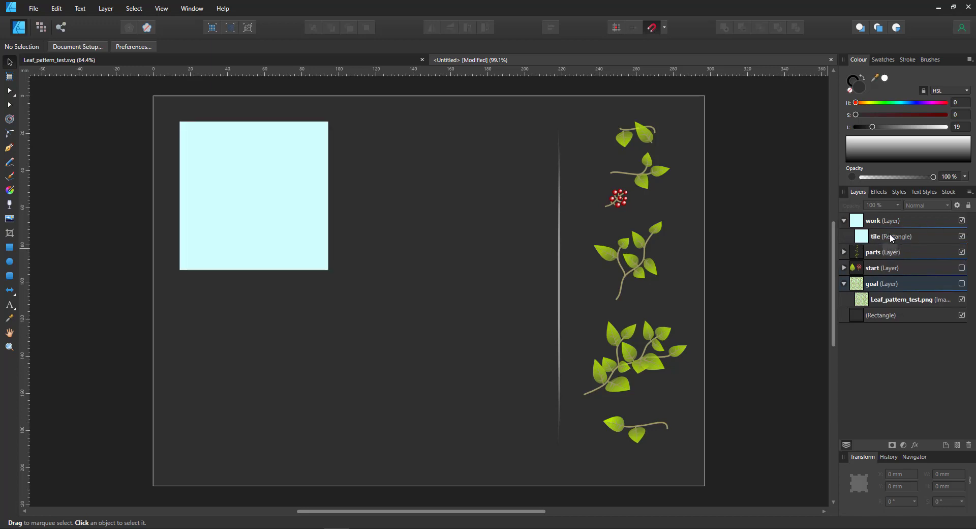
Step: Check the square tile's dimensions and set the tool preferences to a nudge distance of 80 mm and a modifier nudge distance of 40 mm
left_click(300, 155)
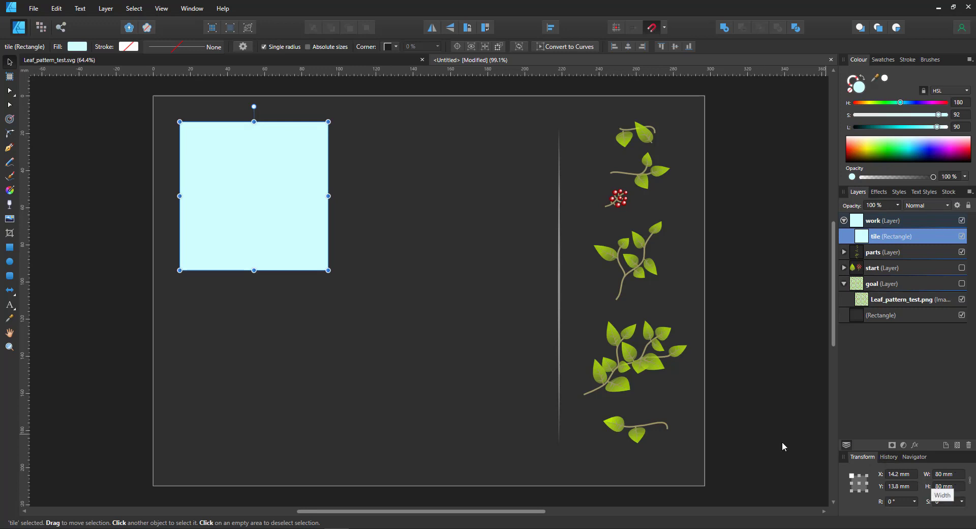
left_click(102, 91)
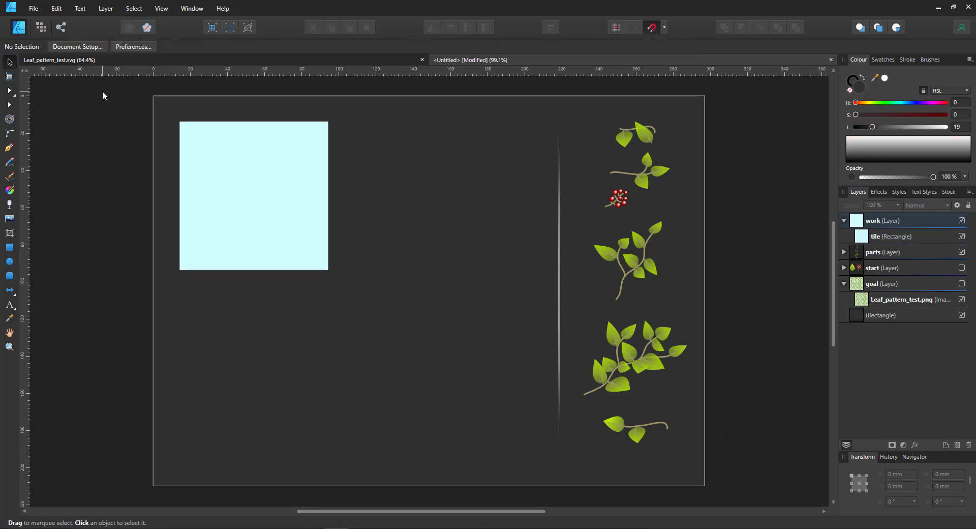
left_click(120, 50)
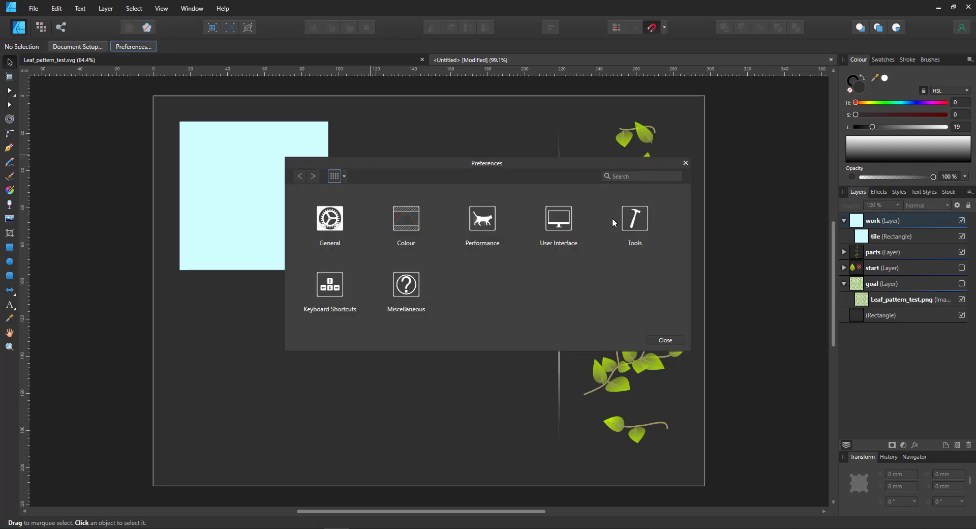
left_click(634, 225)
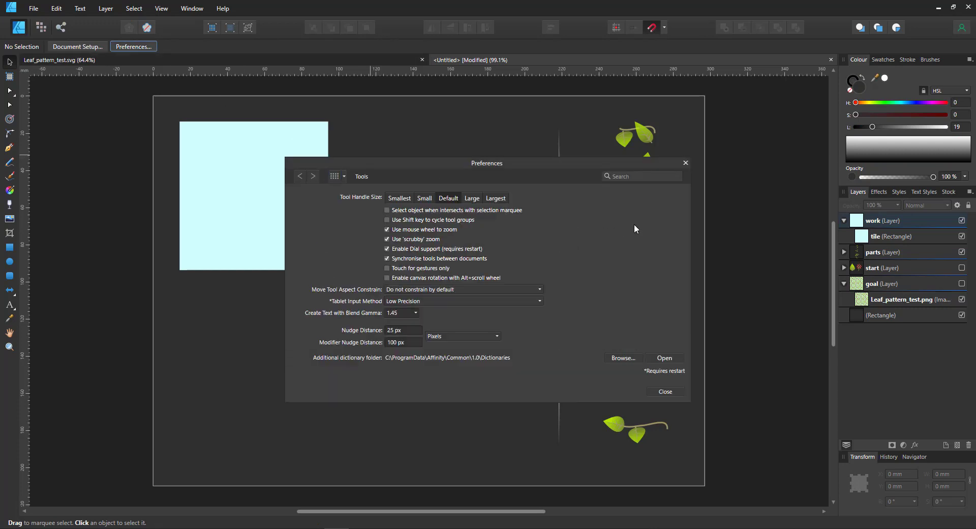
left_click(407, 330)
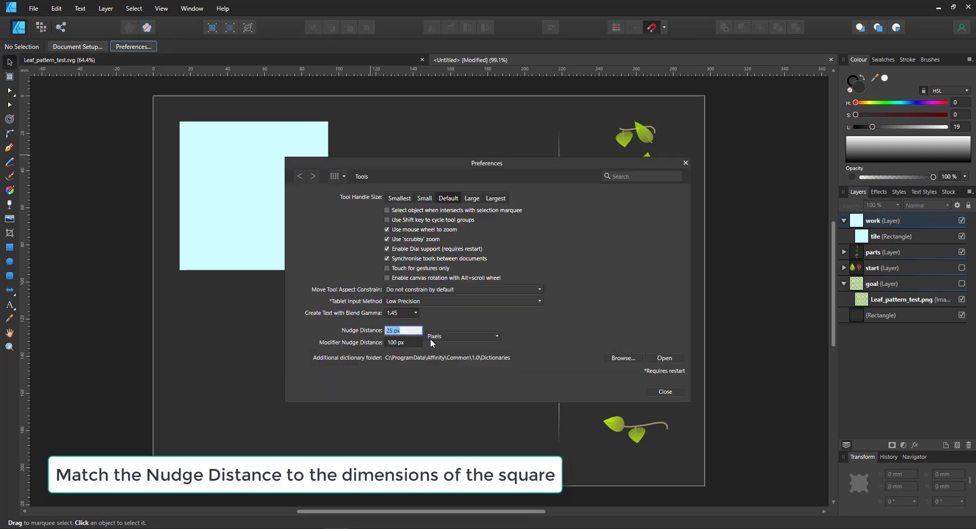
left_click(460, 336)
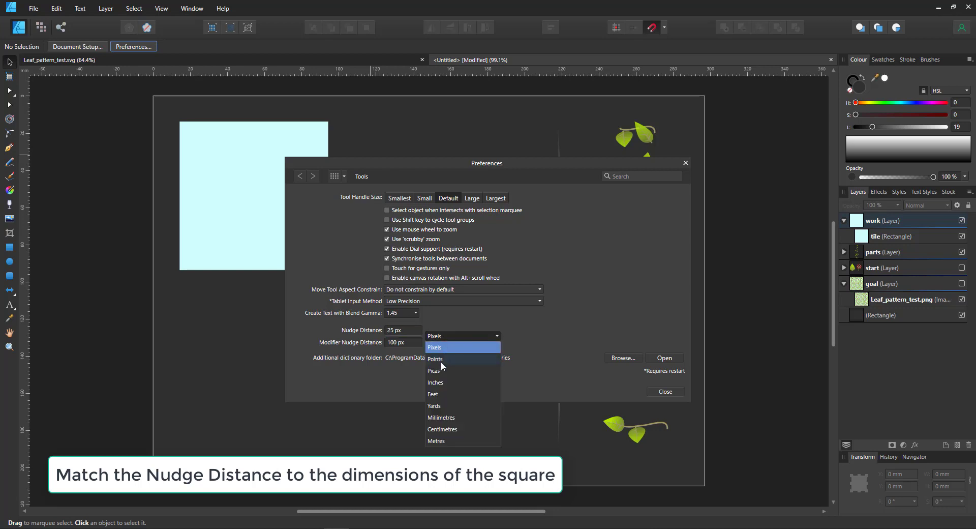
left_click(442, 417)
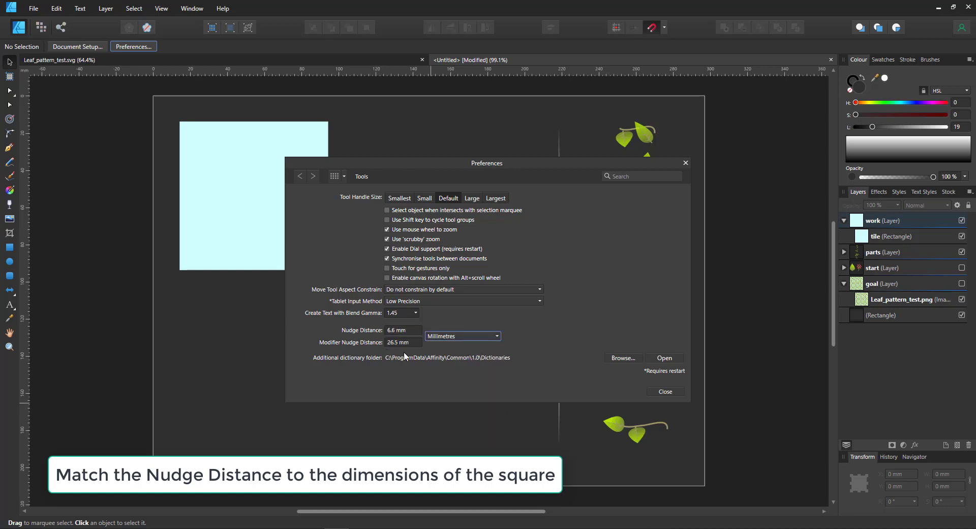
left_click(416, 332)
type("8")
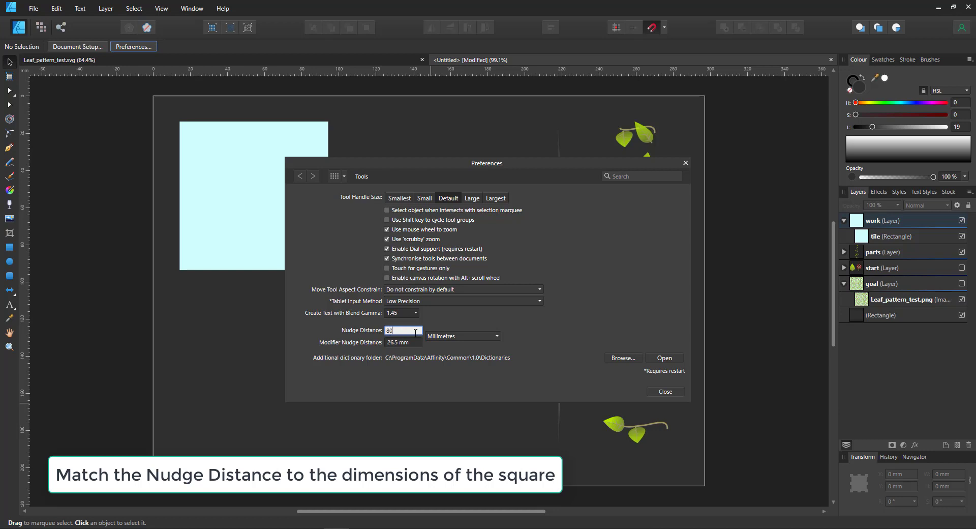
type("0")
key("Return")
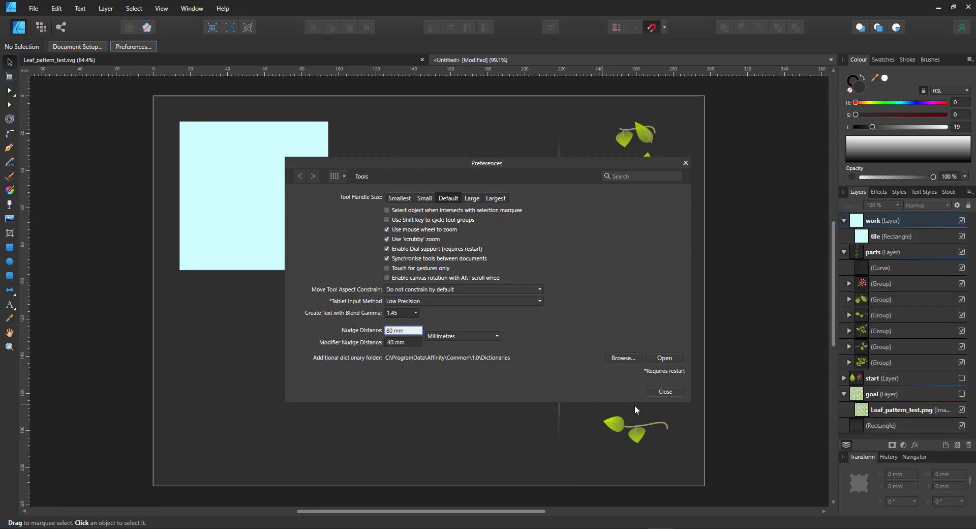
left_click(666, 392)
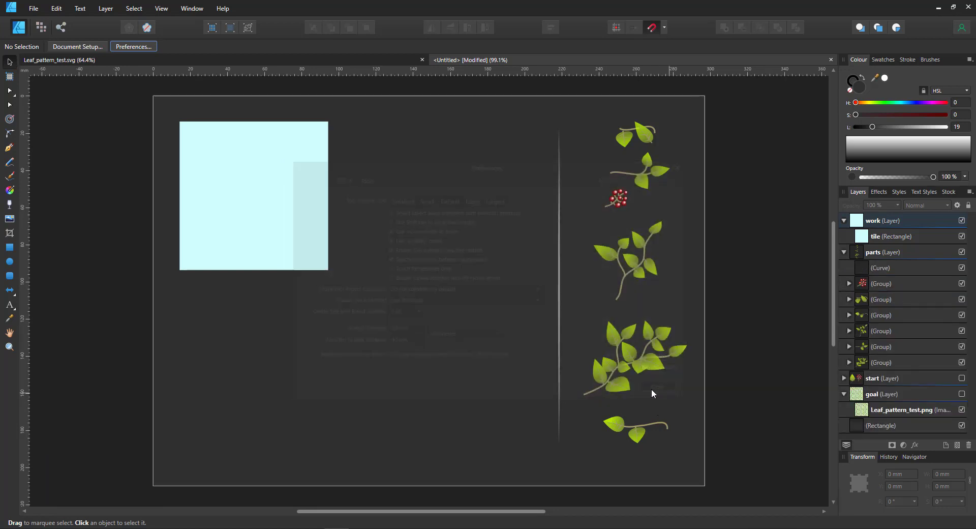
Step: Paste the large leafy branch into the work layer and place it across the tile's left edge at about X -13.6, Y 34.2 mm
left_click(256, 199)
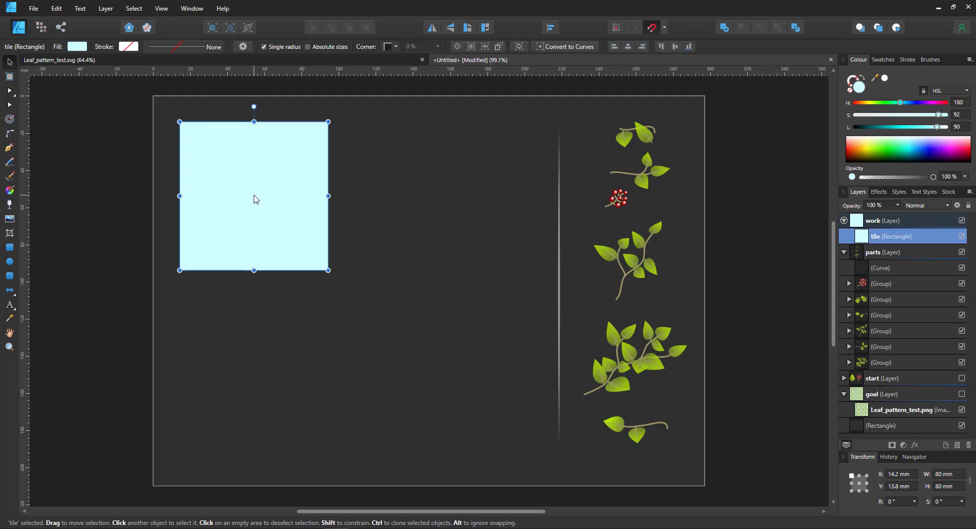
key("ctrl+v")
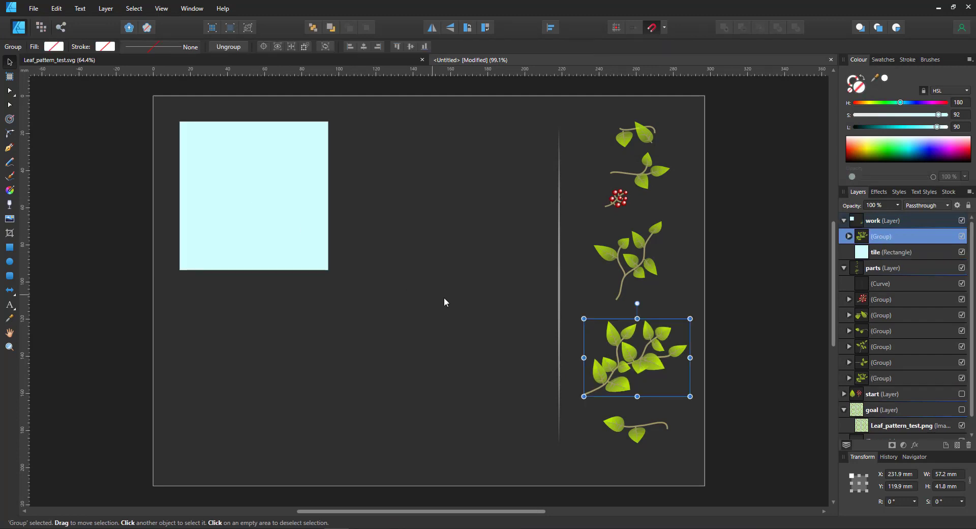
left_click_drag(607, 346, 164, 186)
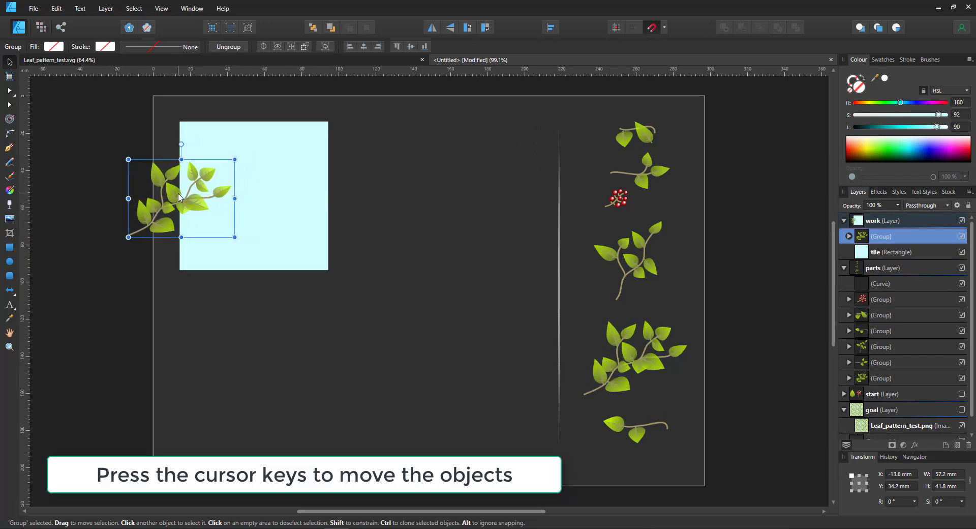
Step: Try duplicating the branch 80 mm to the right across the tile's opposite edge, and delete that copy
key("ctrl+j")
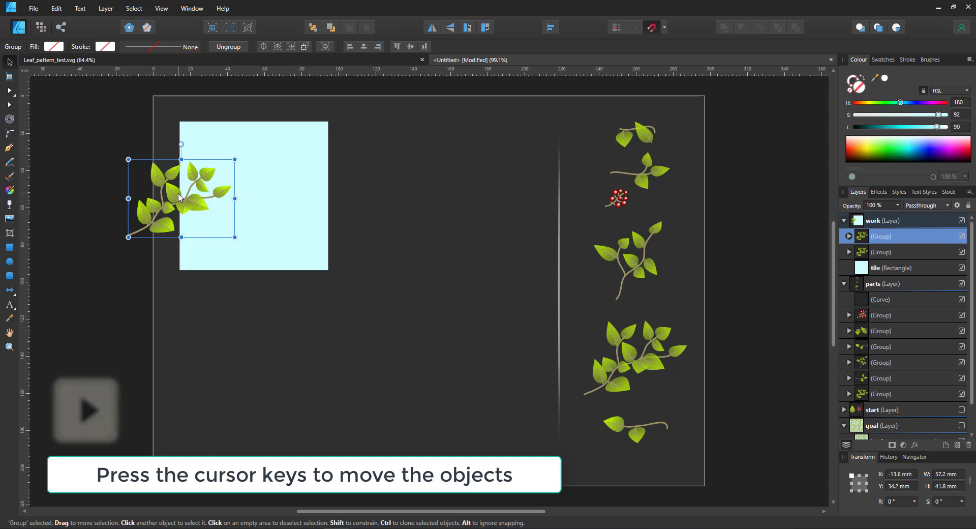
key("Right")
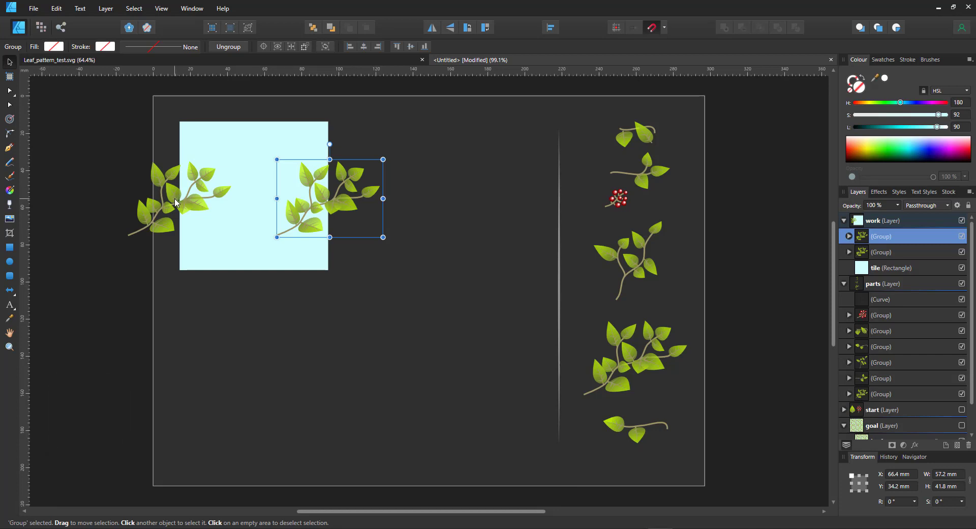
left_click(176, 202)
left_click(321, 213)
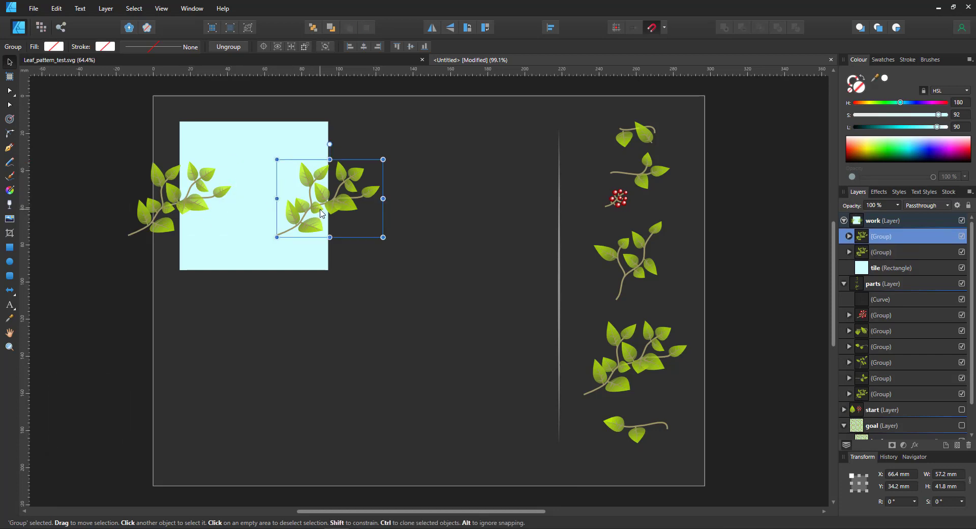
key("Delete")
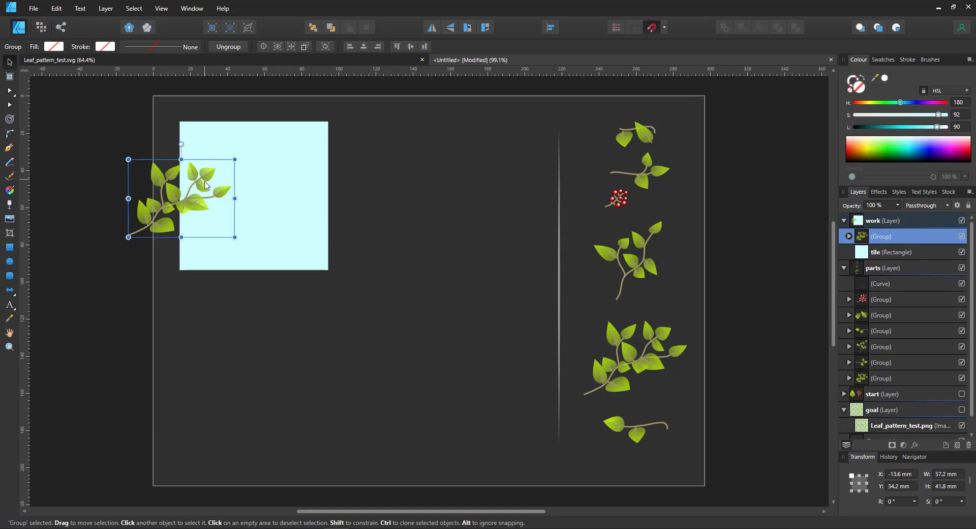
Step: Display the Symbols studio and create a symbol from the branch on the tile's left edge
left_click(161, 8)
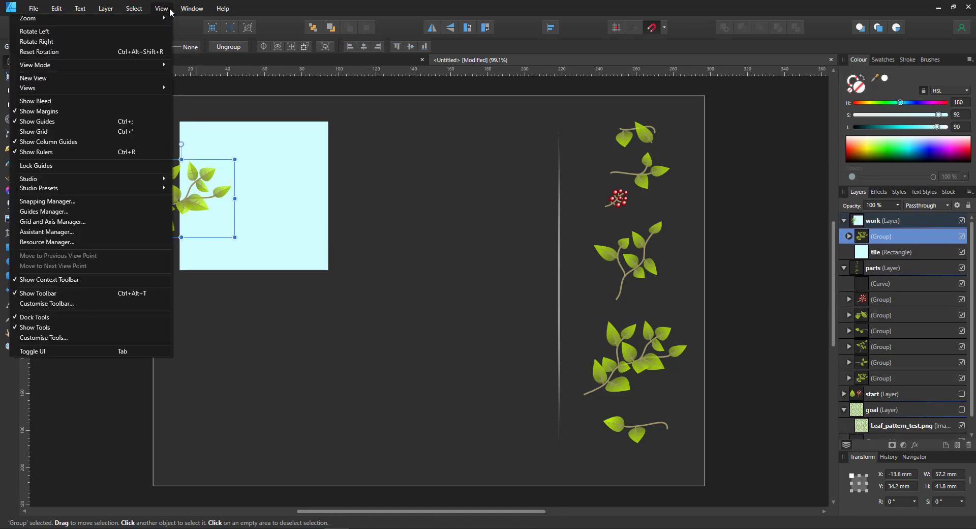
mouse_move(97, 180)
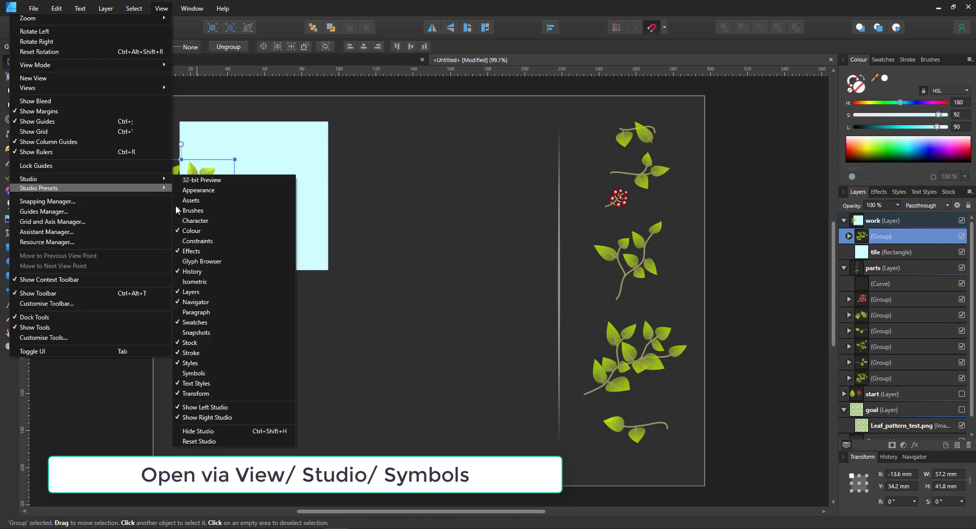
left_click(207, 373)
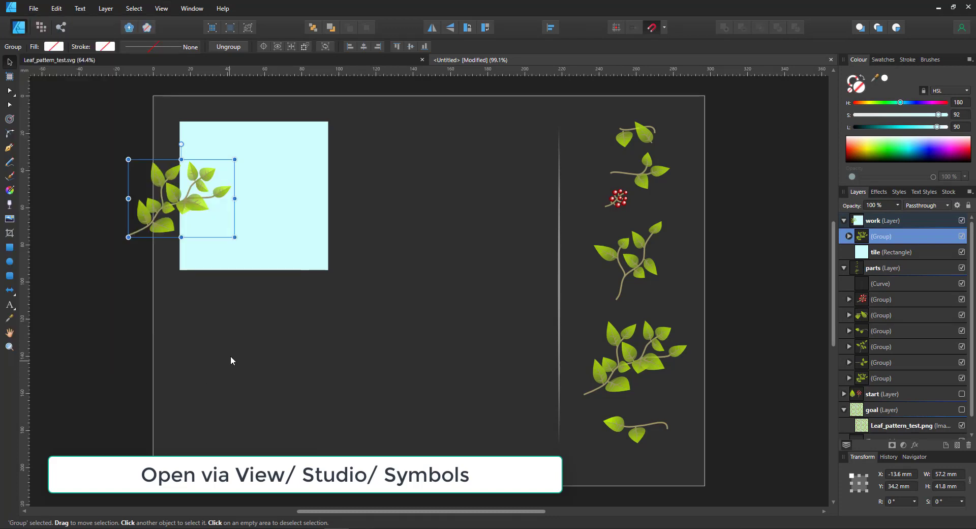
left_click_drag(364, 137, 464, 137)
left_click(382, 148)
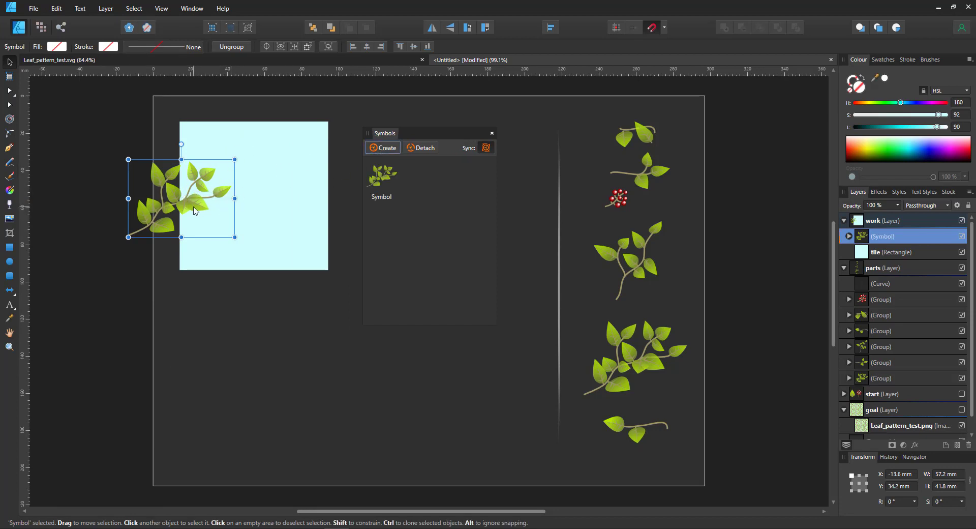
Step: Duplicate the branch symbol 80 mm to the right and nest both symbols inside the tile rectangle so it clips them
key("ctrl+j")
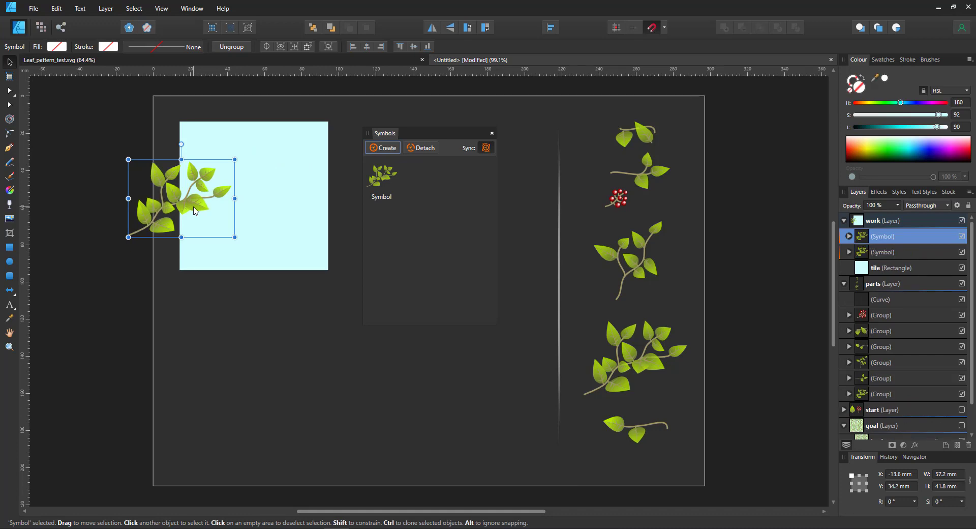
left_click_drag(194, 210, 343, 210)
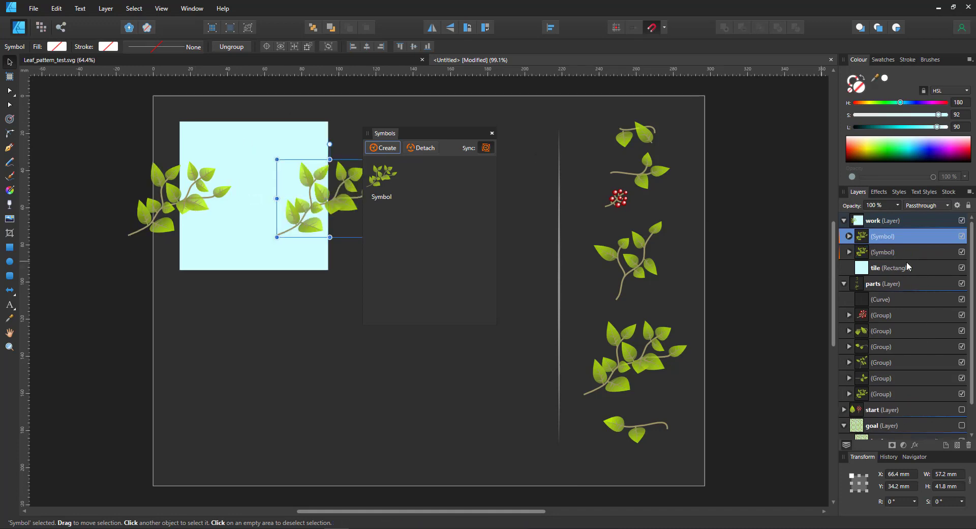
left_click(889, 253, "shift")
left_click_drag(889, 254, 886, 270)
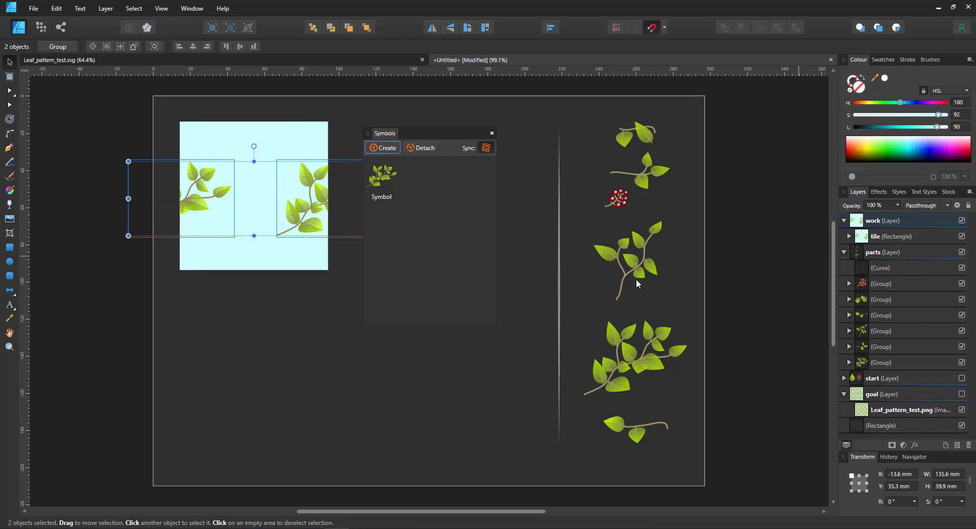
Step: Create a symbol from the tile with its clipped branches and move the Symbols studio clear of the work area
left_click(885, 242)
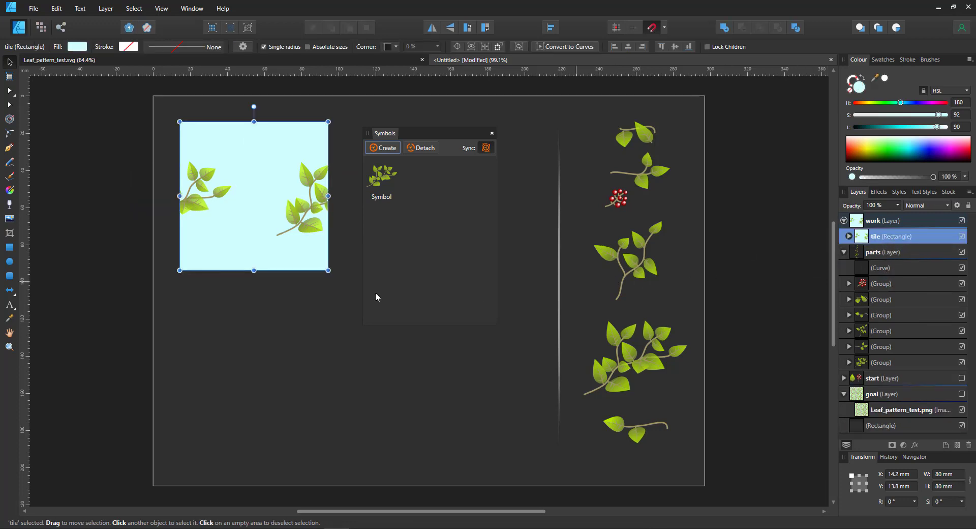
left_click(390, 149)
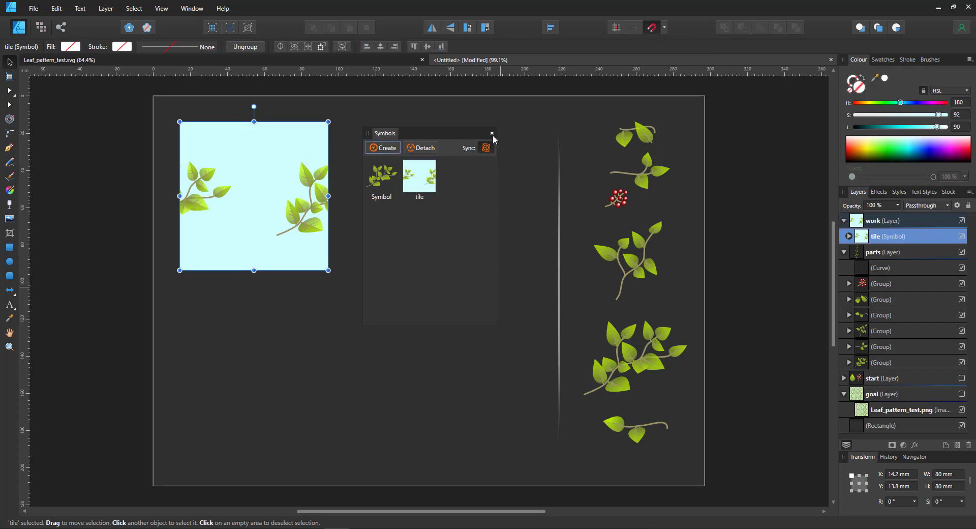
left_click_drag(453, 139, 774, 106)
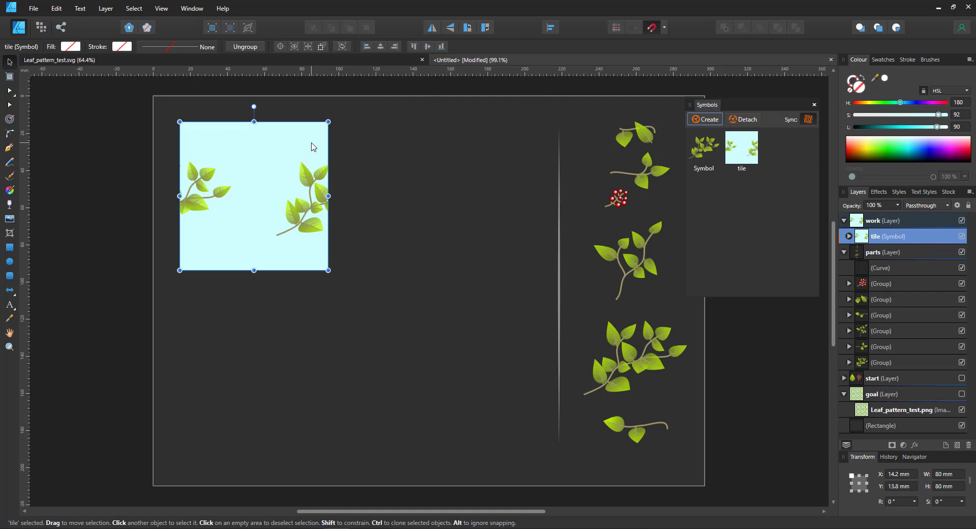
Step: Duplicate the tile symbol 80 mm to the right, and duplicate that copy 80 mm downward, edge to edge
key("ctrl+j")
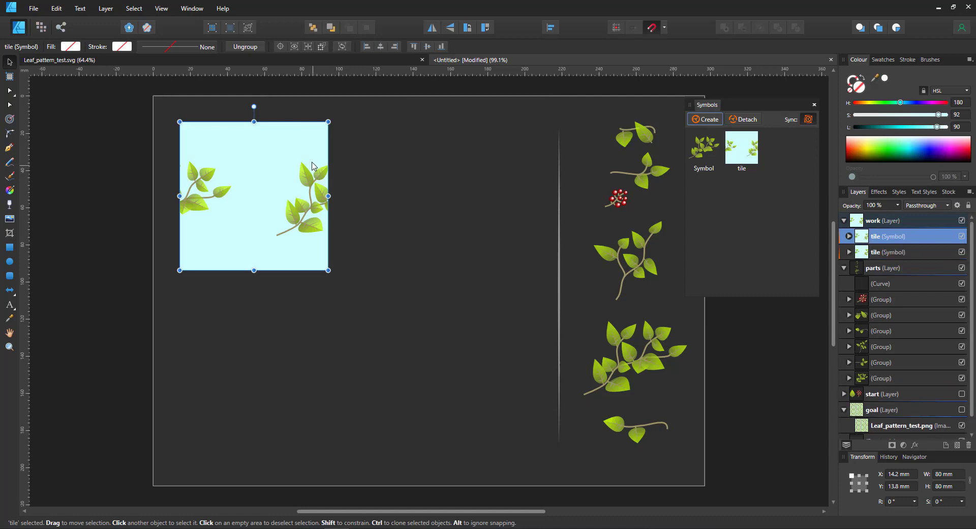
left_click_drag(312, 165, 445, 164)
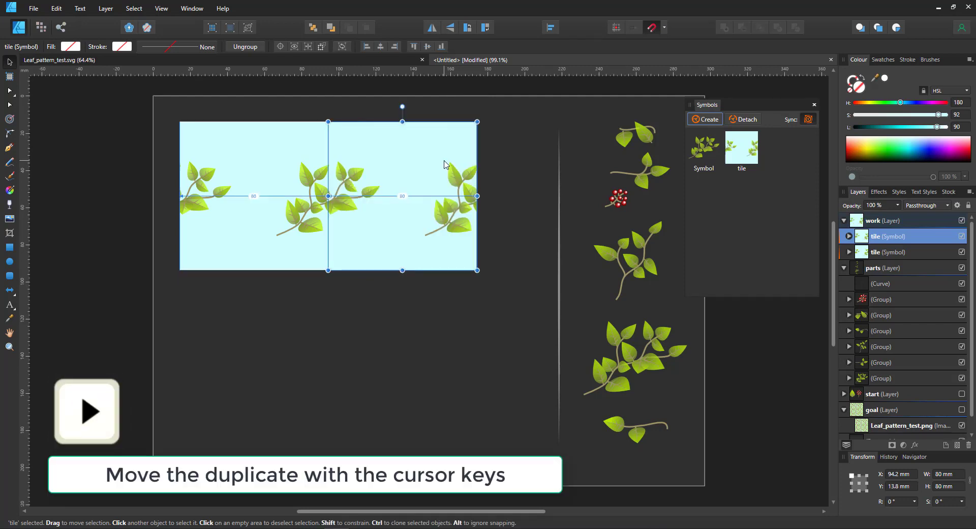
key("Up")
key("Up")
key("Up")
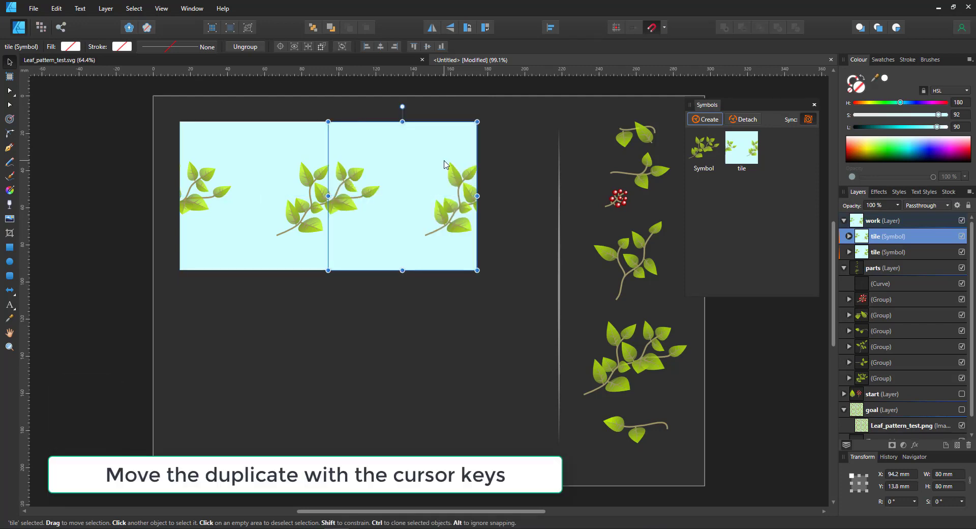
key("ctrl+j")
key("Down")
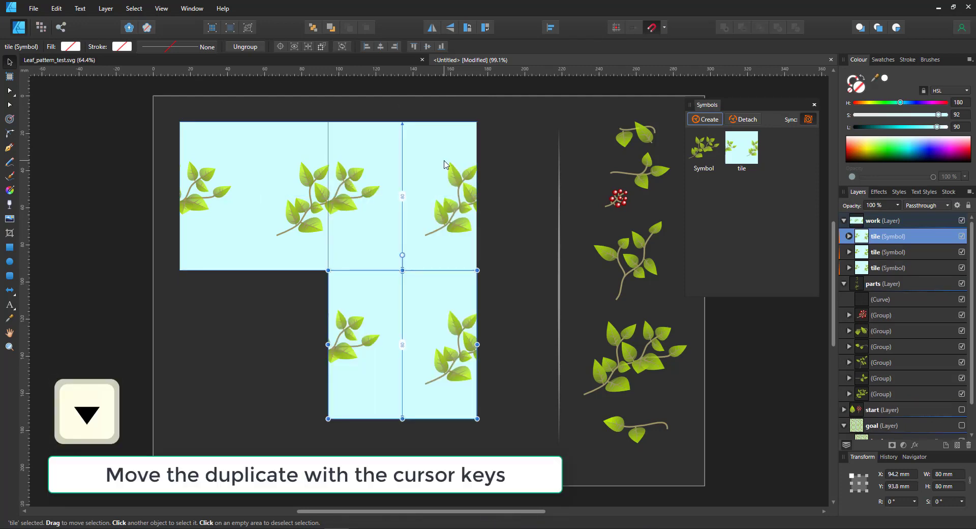
Step: Duplicate the lower tile symbol 80 mm to the left to complete the two-by-two grid
key("ctrl+j")
key("Left")
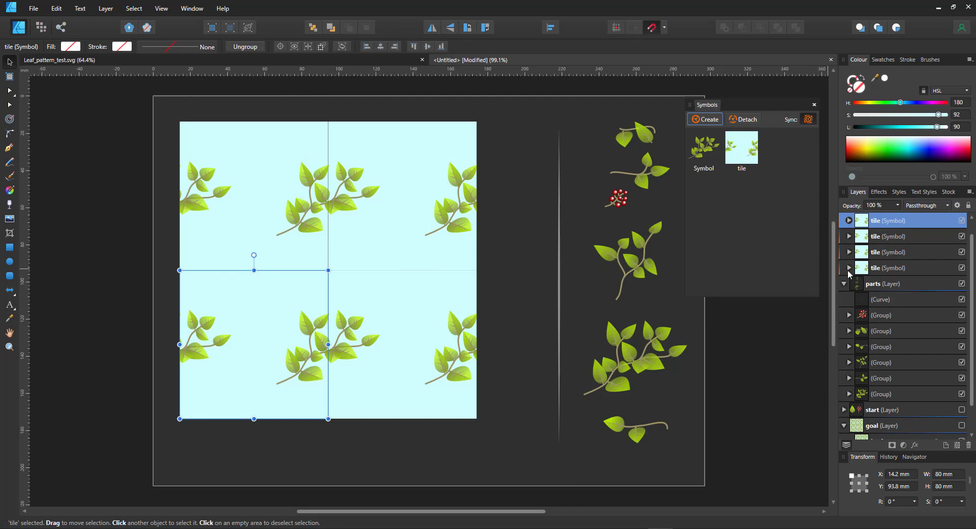
Step: Paste the upright branch inside the first tile across its top edge, and duplicate it 80 mm downward
left_click(847, 269)
left_click(886, 300)
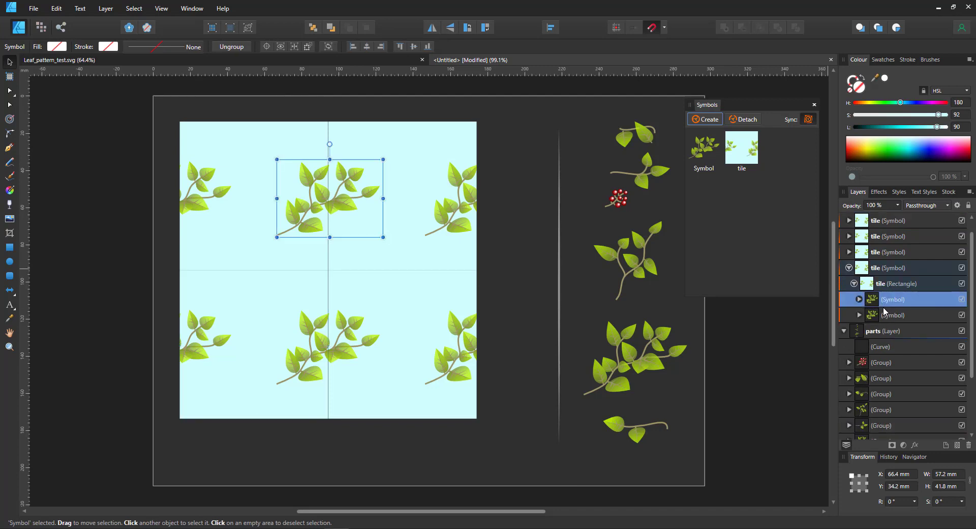
key("ctrl+v")
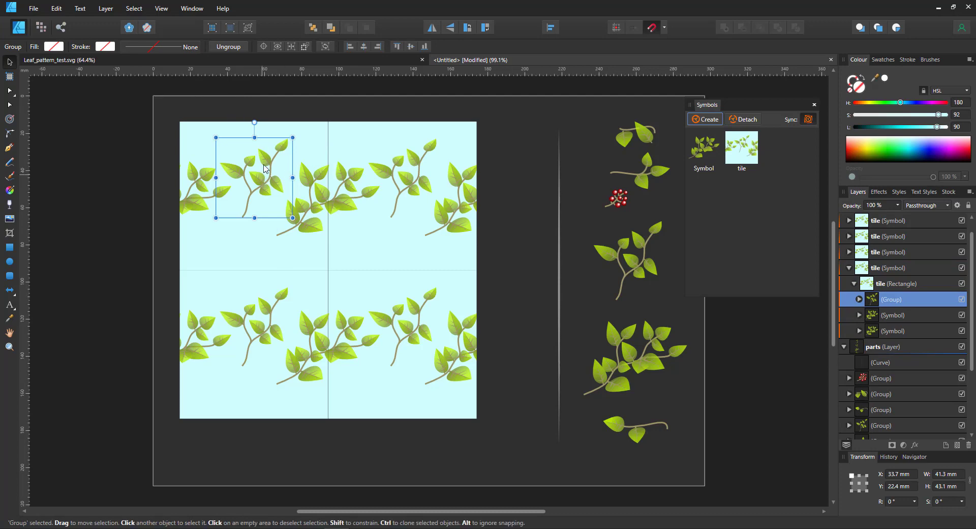
mouse_move(273, 168)
left_mouse_down()
mouse_move(254, 154)
mouse_move(277, 170)
mouse_move(264, 151)
mouse_move(266, 129)
left_mouse_up()
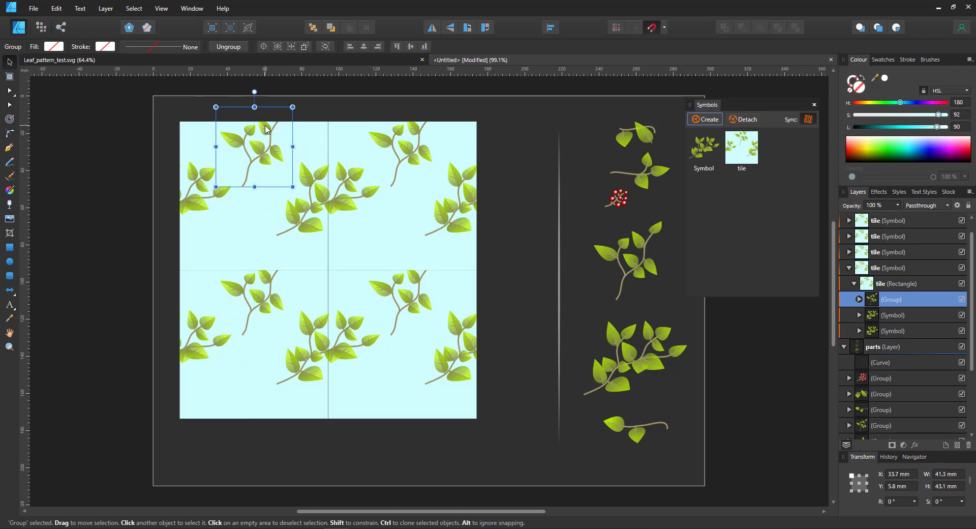
key("ctrl+j")
key("Down")
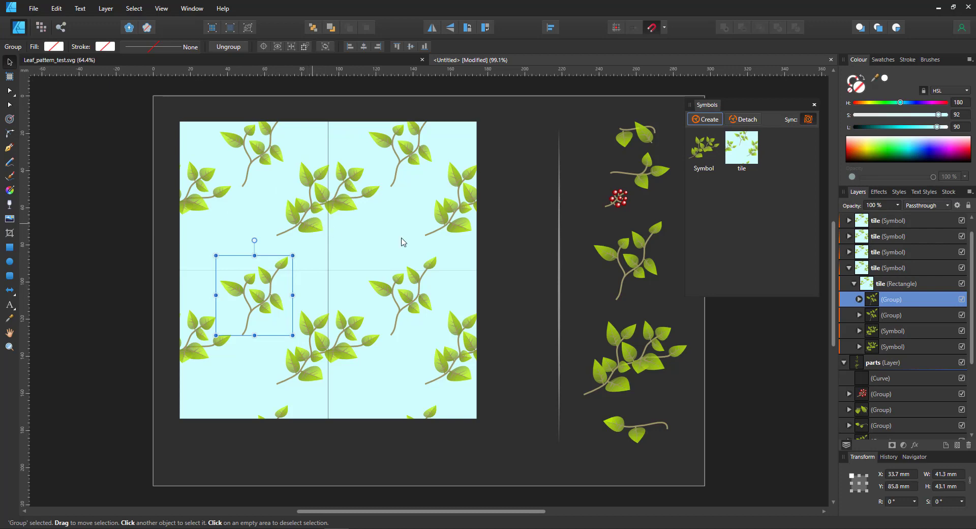
Step: Copy the three-leaf twig from the parts into the first tile's rectangle and place it below the left-edge branch
left_click(626, 176)
left_click(640, 177)
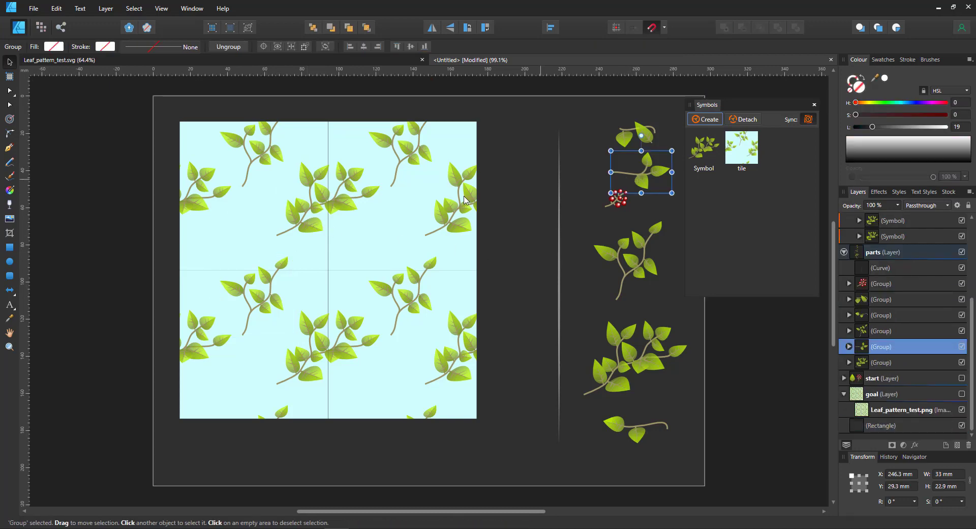
left_click(225, 222)
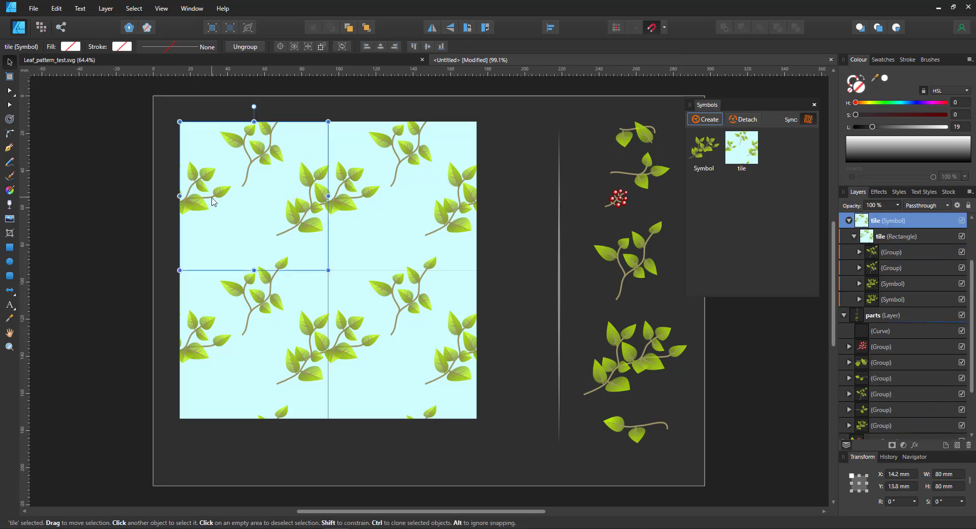
left_click(280, 151, "ctrl")
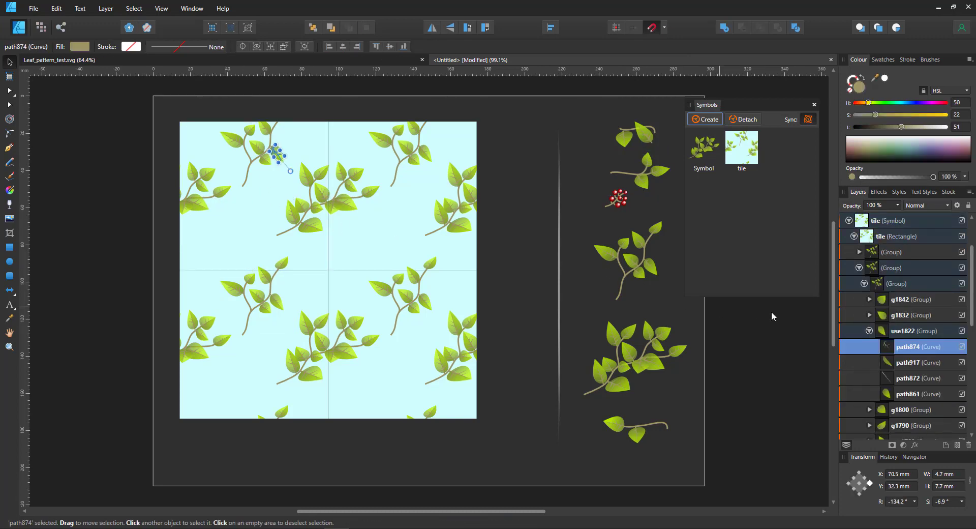
left_click(897, 255)
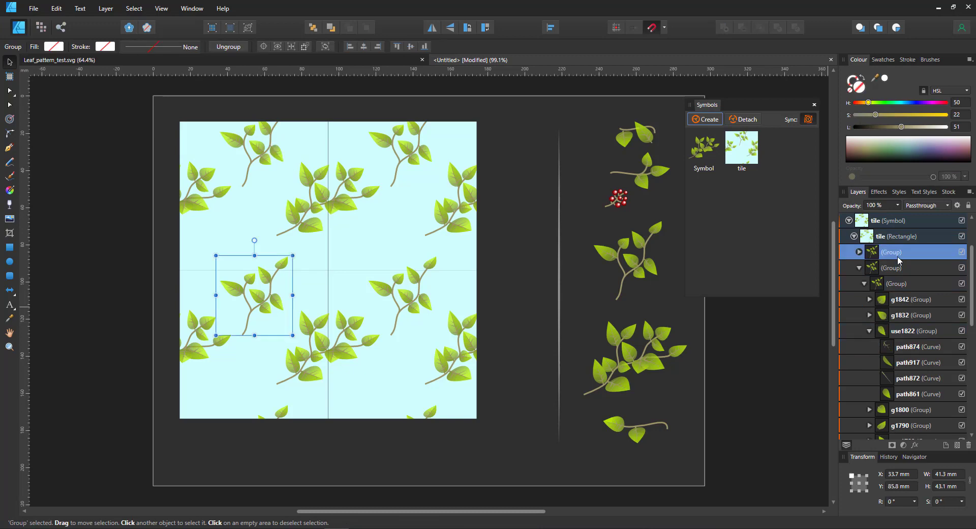
key("ctrl+v")
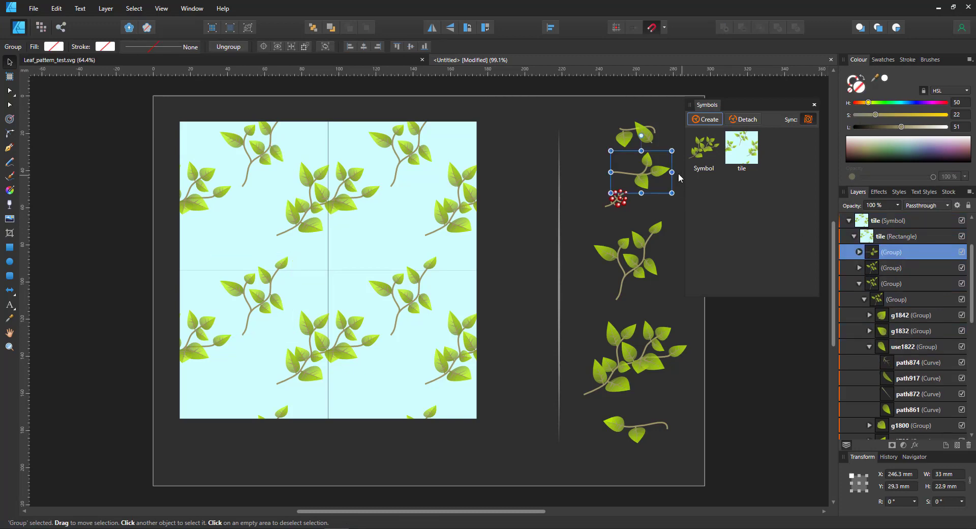
left_click_drag(642, 175, 227, 227)
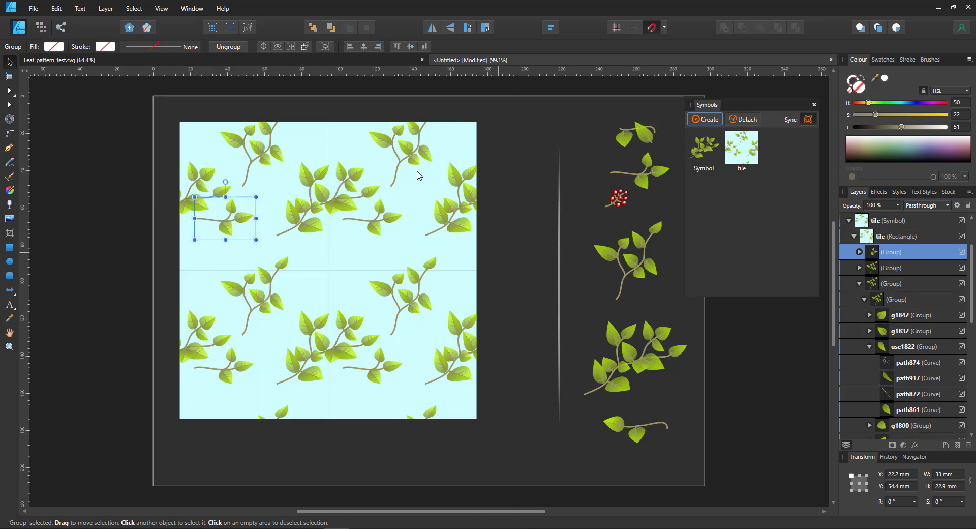
Step: Copy the berry cluster from the parts into the first tile and place it on the upper branch's stem
left_click(616, 198)
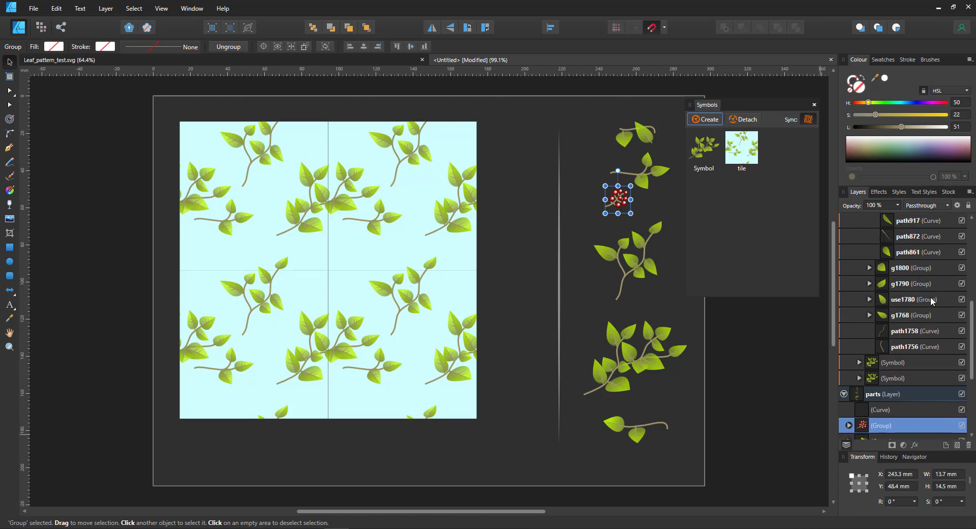
left_click(920, 362)
scroll(965, 310, "up", 3)
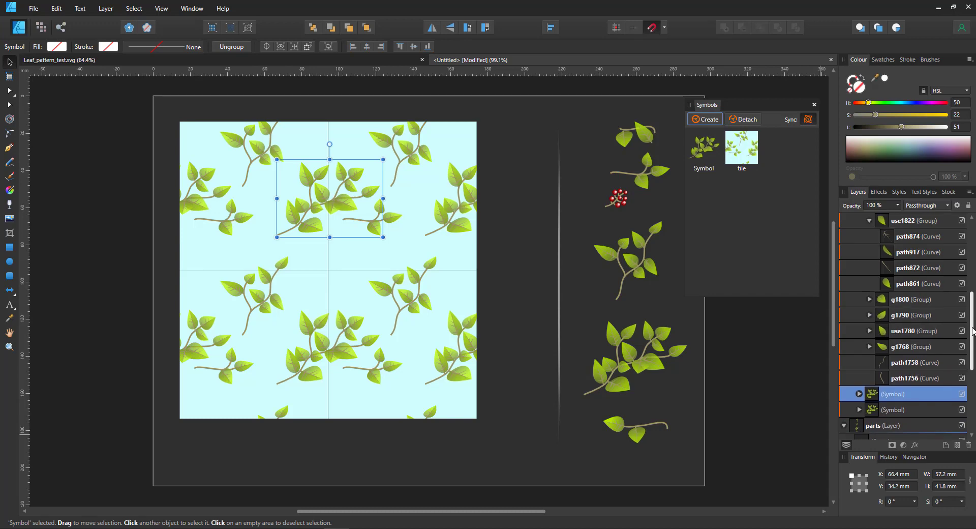
left_click(898, 268)
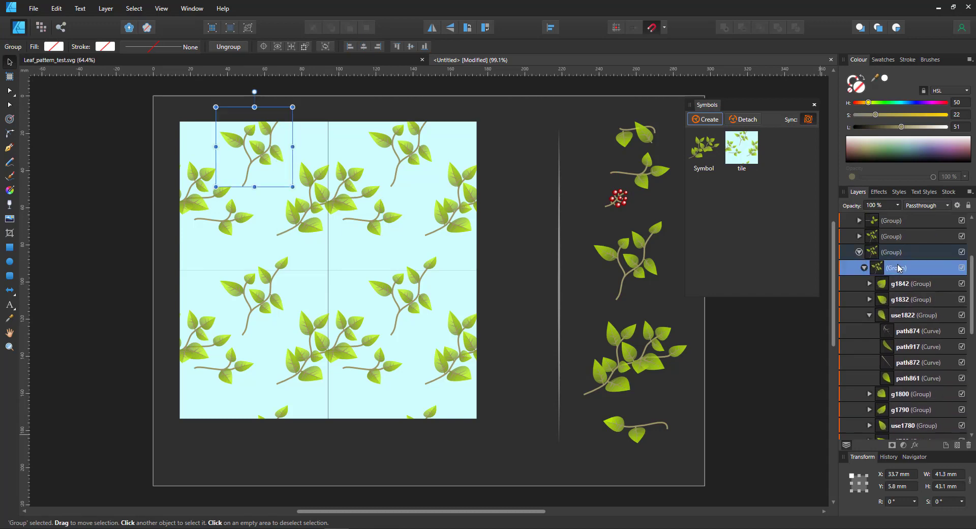
left_click(619, 199)
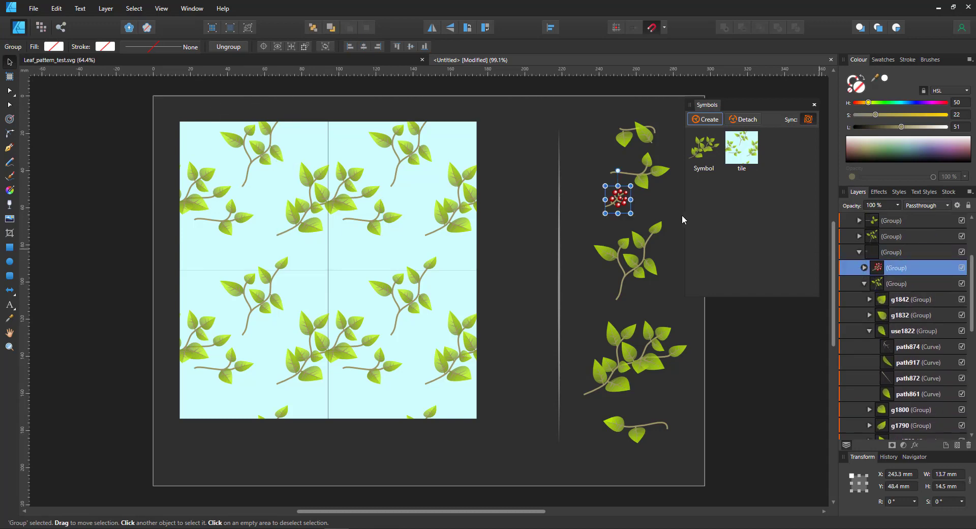
left_click_drag(613, 205, 253, 176)
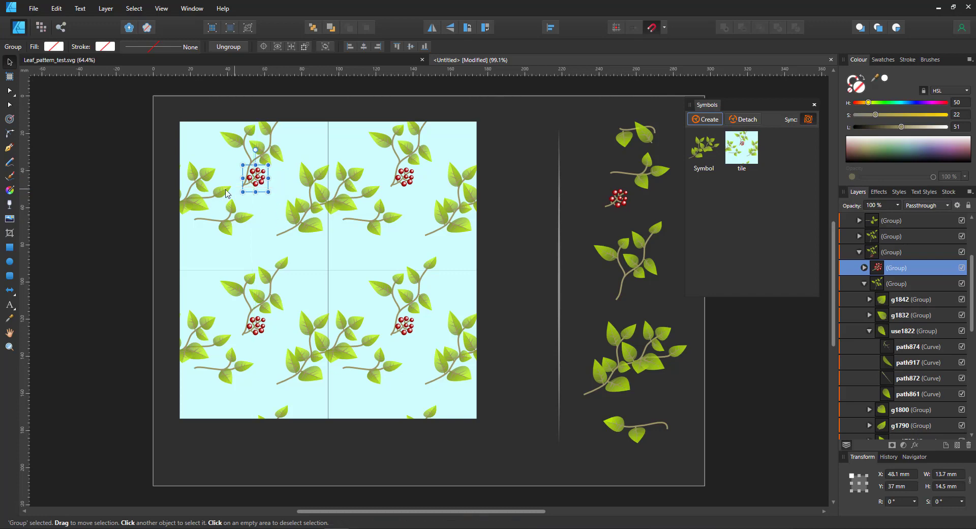
Step: Duplicate the berry cluster inside the tile and move the copy onto the tile's left edge near its lower corner
left_click(170, 198)
left_click(255, 181)
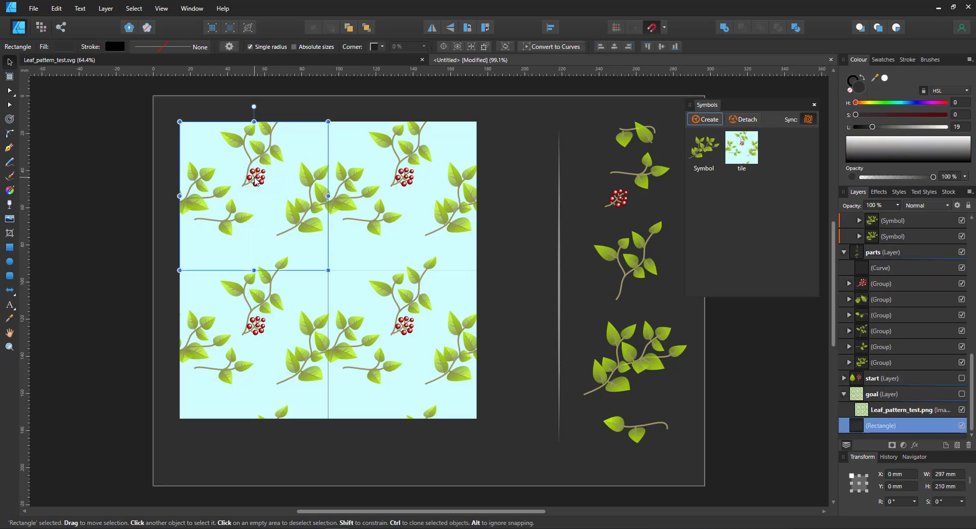
left_click(912, 302)
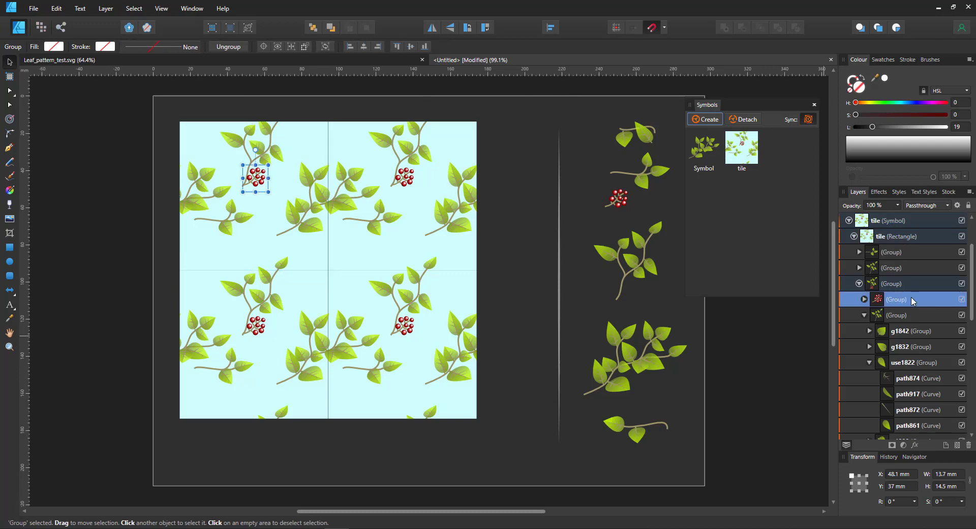
key("ctrl+j")
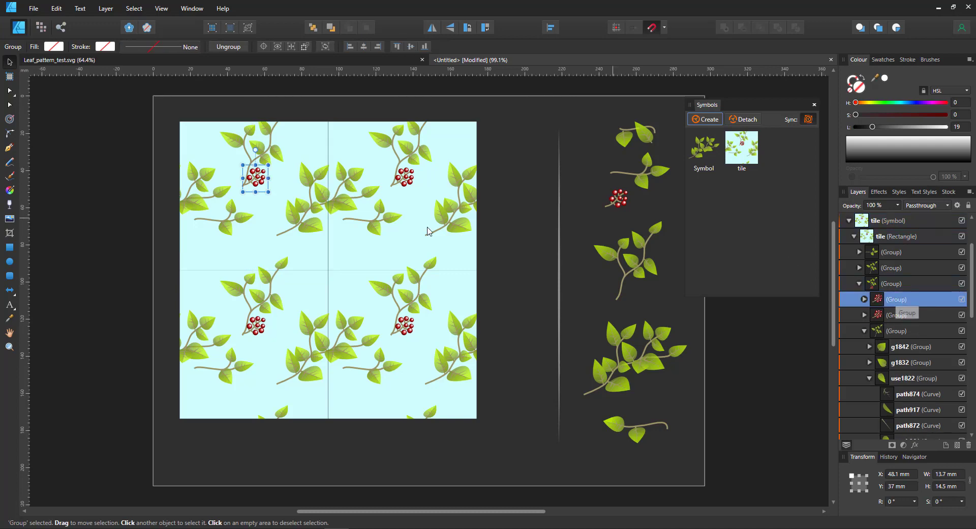
left_click_drag(256, 184, 188, 248)
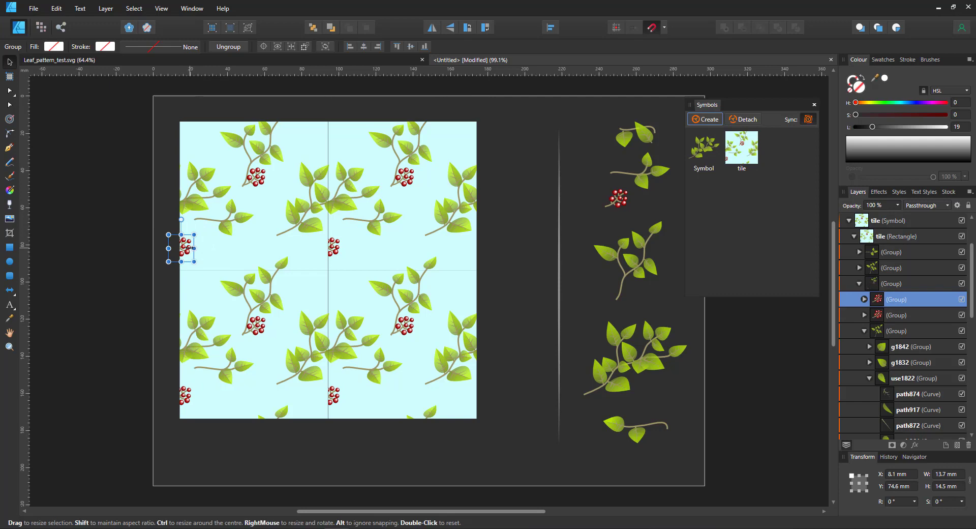
Step: Duplicate the left-edge berry cluster 80 mm to the right, onto the tile's opposite edge
key("ctrl+j")
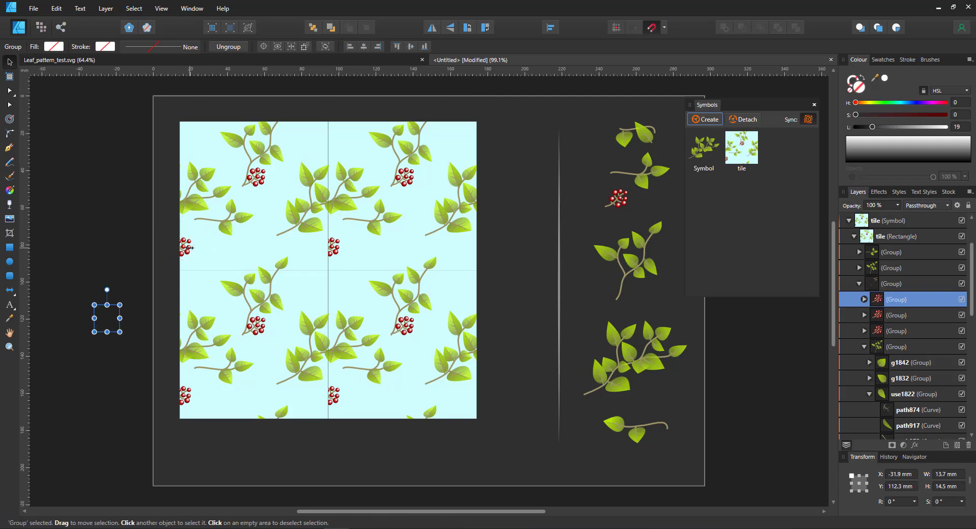
key("ctrl+z")
key("ctrl+j")
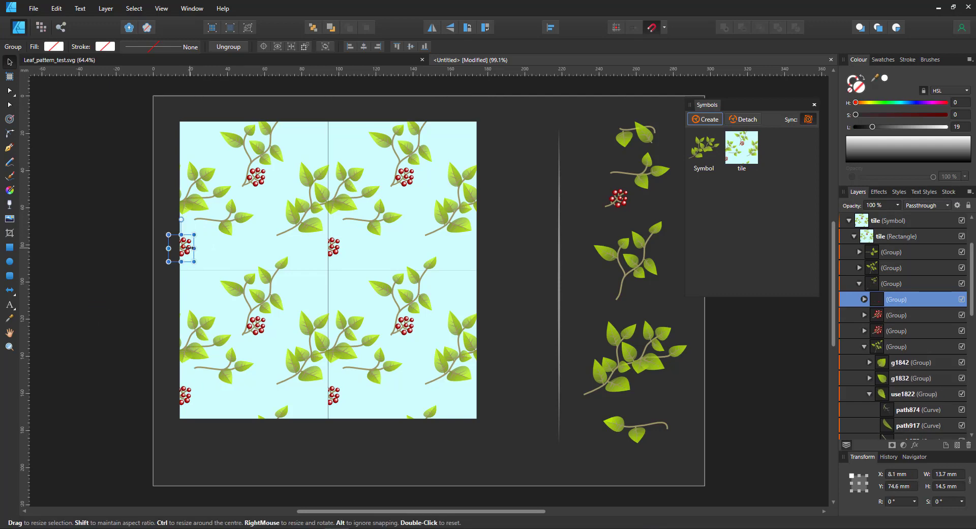
key("shift+Right")
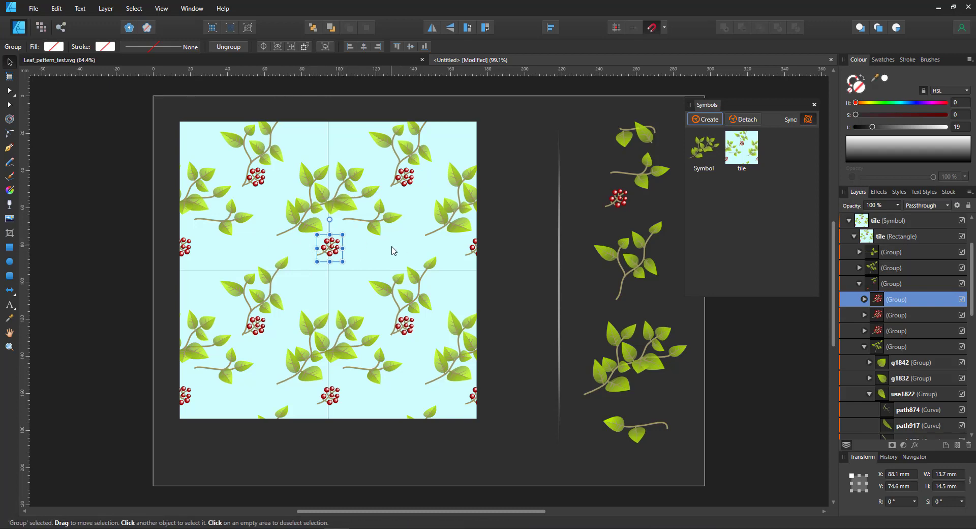
Step: Place the two-leaf sprig near the first tile's top edge and a rotated berry cluster on its left-edge branch
left_click(651, 234)
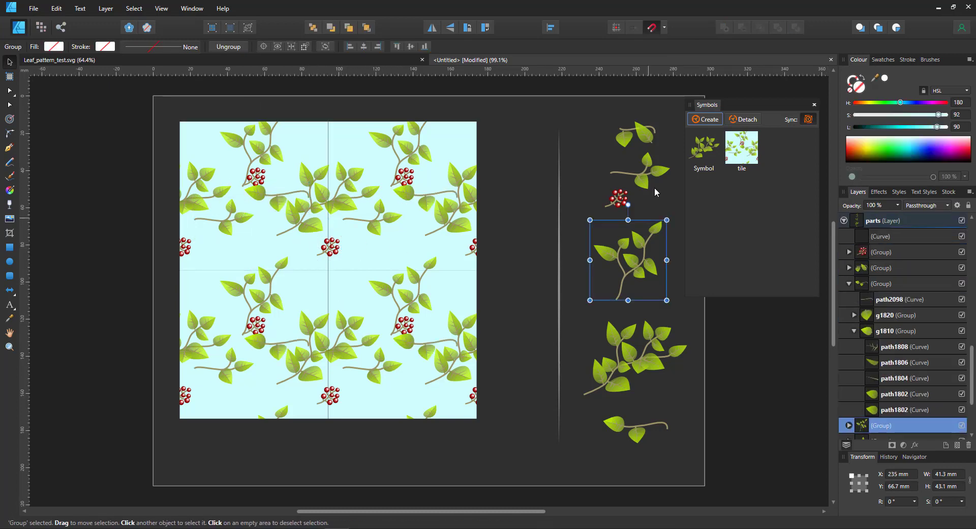
left_click(644, 134)
left_click_drag(645, 136, 299, 136)
double_click(257, 176)
mouse_move(256, 176)
left_mouse_down()
mouse_move(272, 226)
mouse_move(187, 185)
left_mouse_up()
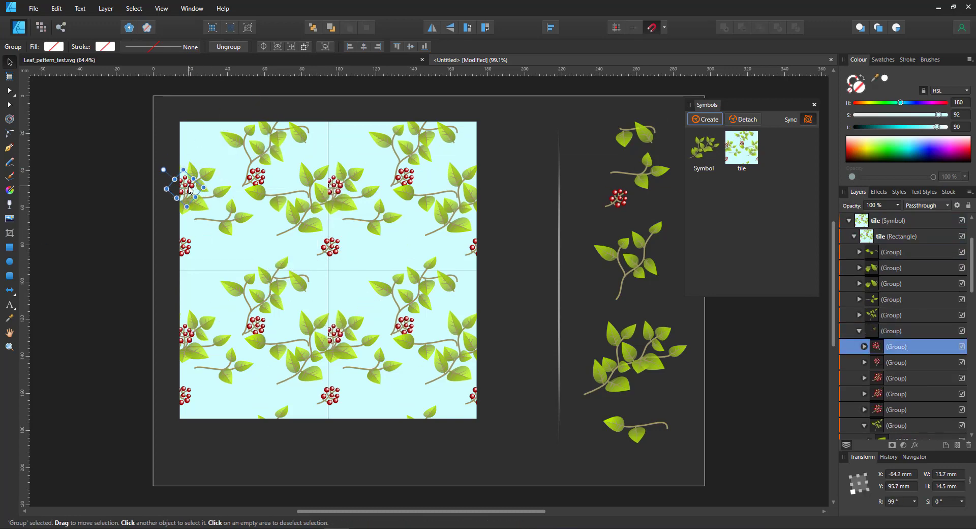
left_click(298, 134)
Step: Fill the tile's remaining gaps with more branch and berry copies, matching pieces that cross opposite edges
left_click(634, 261)
left_click_drag(891, 425, 890, 262)
mouse_move(628, 260)
left_mouse_down()
mouse_move(211, 236)
mouse_move(359, 235)
left_mouse_up()
mouse_move(231, 219)
left_mouse_down()
mouse_move(192, 132)
mouse_move(340, 132)
mouse_move(339, 281)
left_mouse_up()
left_click_drag(340, 281, 191, 281, "ctrl")
left_click(195, 206)
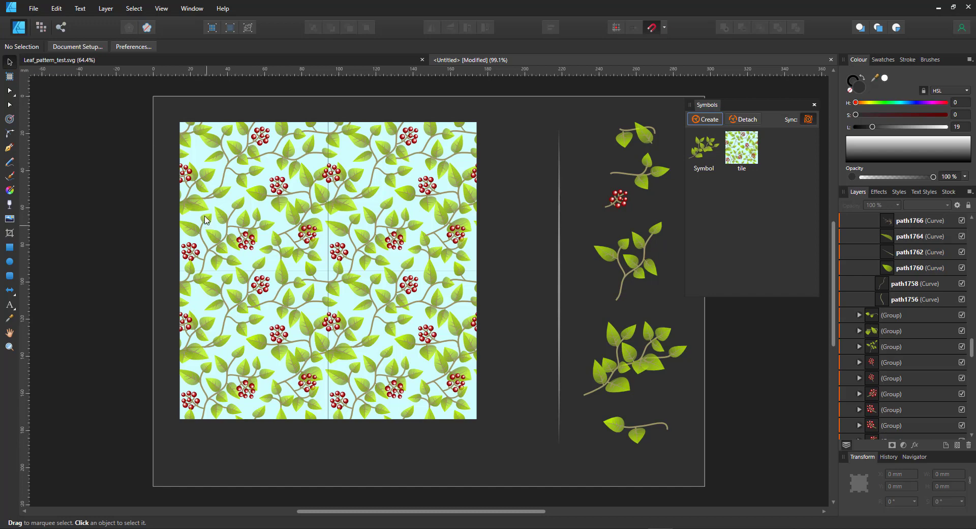
Step: Select the two matching berry groups inside the tile and shift them slightly together
left_click(884, 364)
left_click(889, 377, "shift")
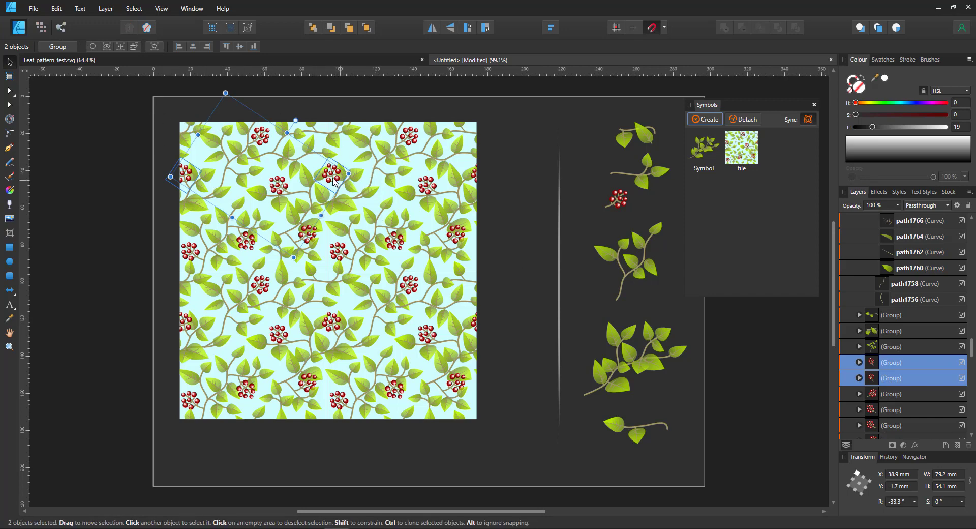
mouse_move(329, 178)
left_mouse_down()
mouse_move(329, 199)
mouse_move(318, 179)
mouse_move(338, 188)
mouse_move(309, 178)
mouse_move(325, 158)
mouse_move(313, 218)
mouse_move(322, 175)
mouse_move(328, 181)
left_mouse_up()
left_click(508, 224)
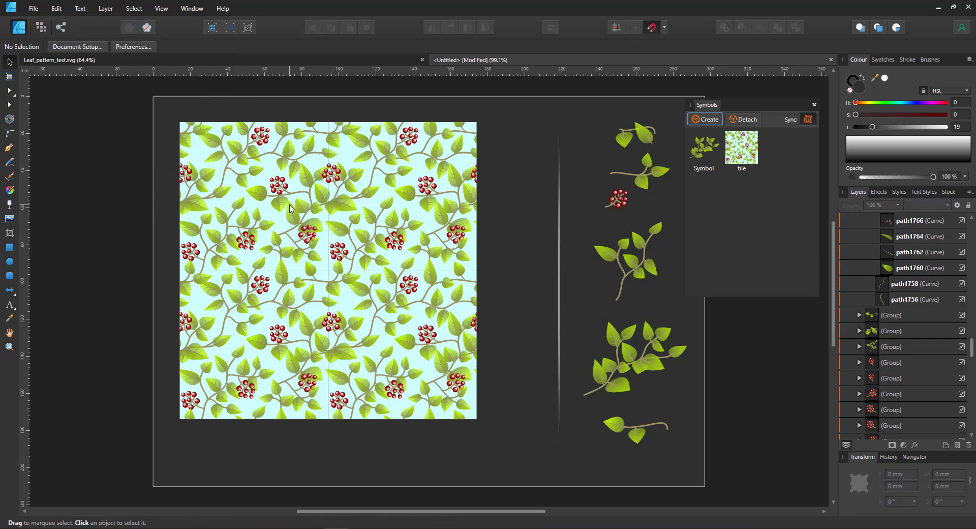